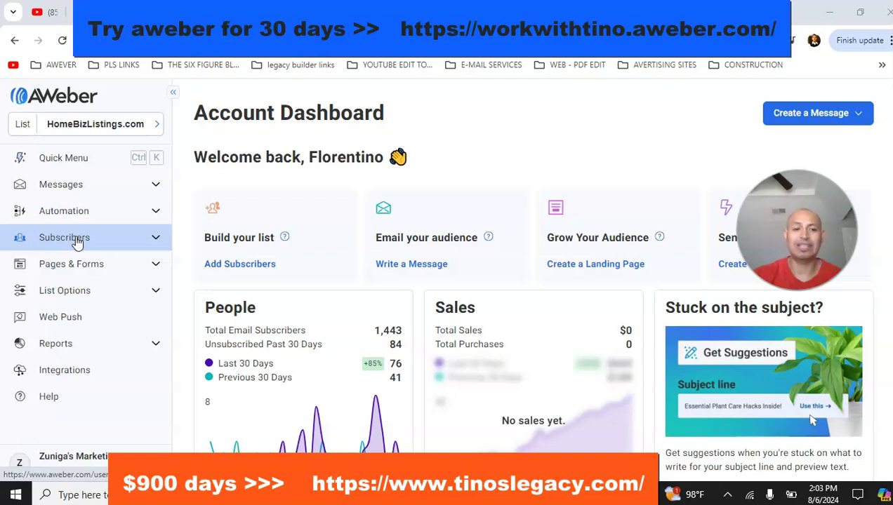
Filter HomeBizListings.com subscribers to Unsubscribed, briefly checking Undeliverable; neither filter shows any subscribers
click(71, 240)
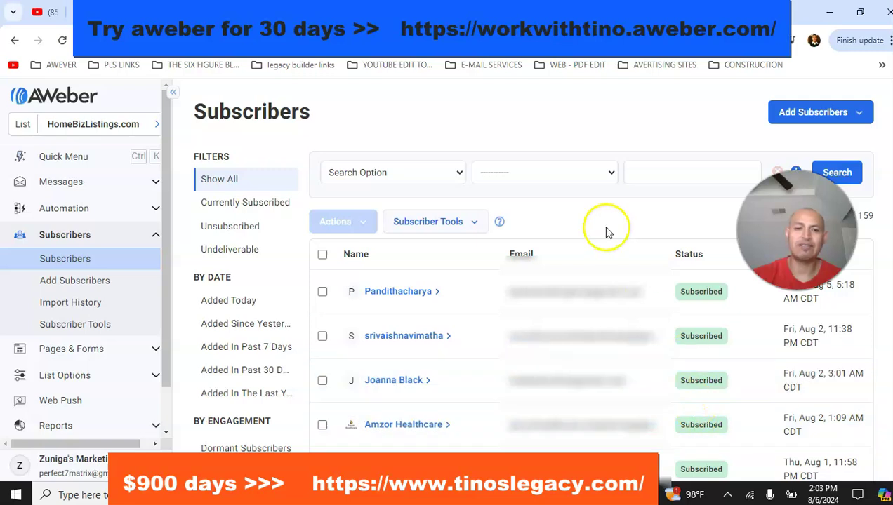
click(232, 232)
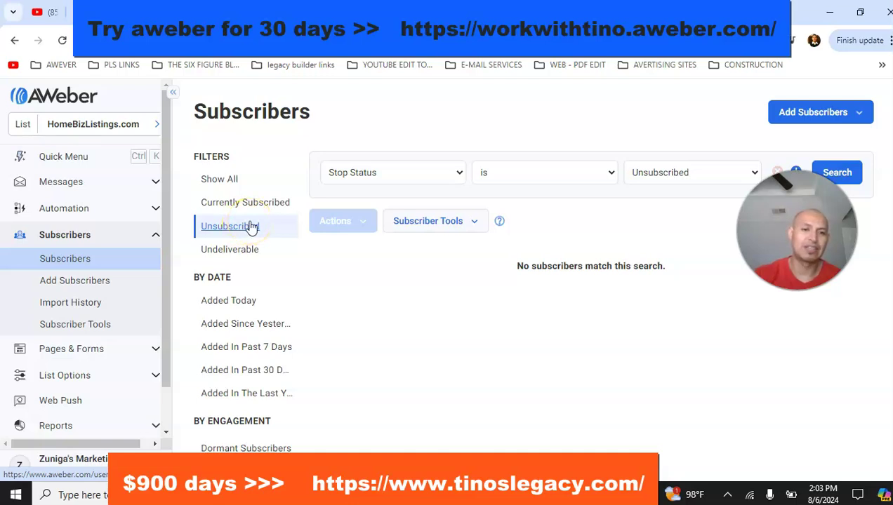
click(242, 256)
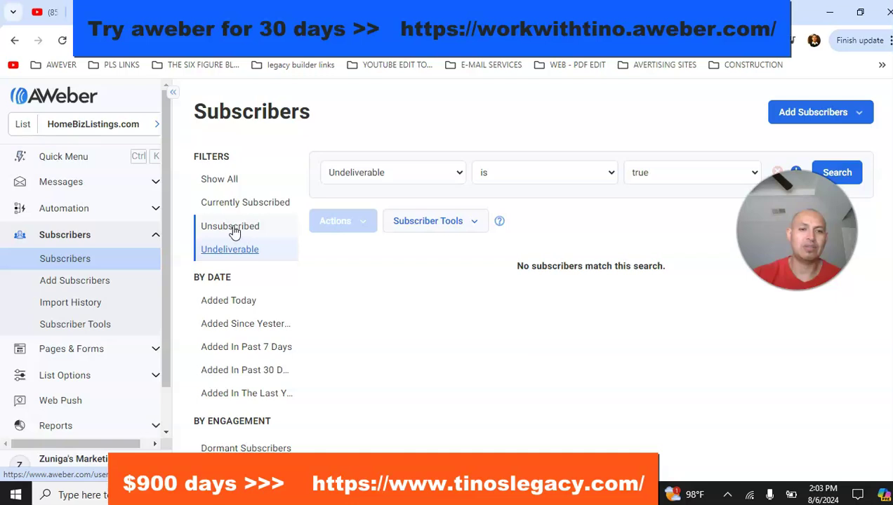
click(234, 228)
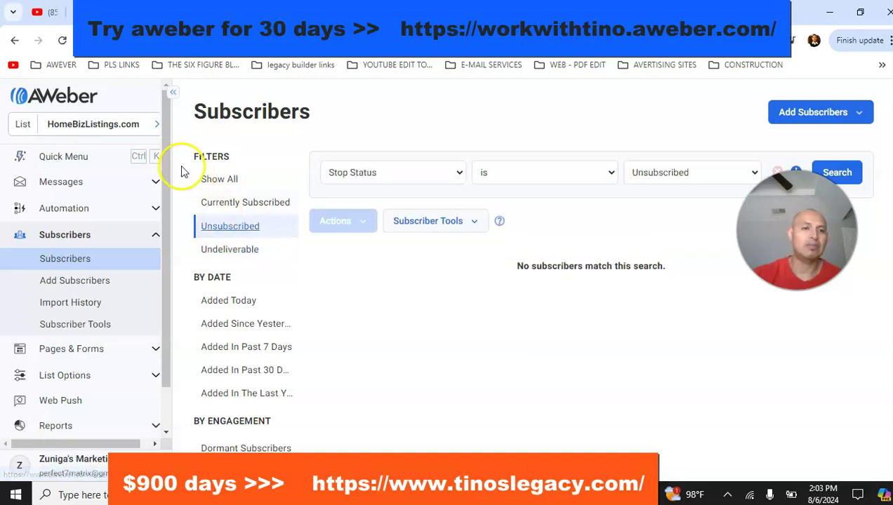
Switch to the Free lead system list and delete its one unsubscribed subscriber
click(156, 127)
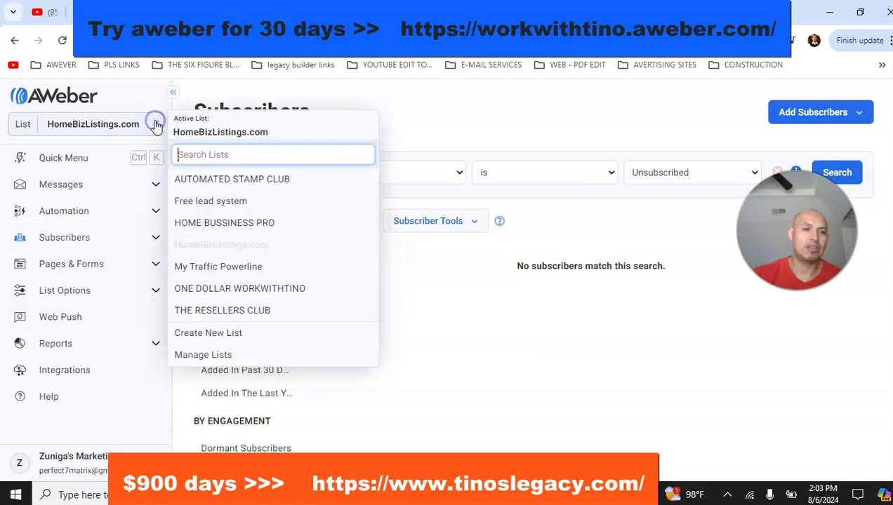
click(214, 202)
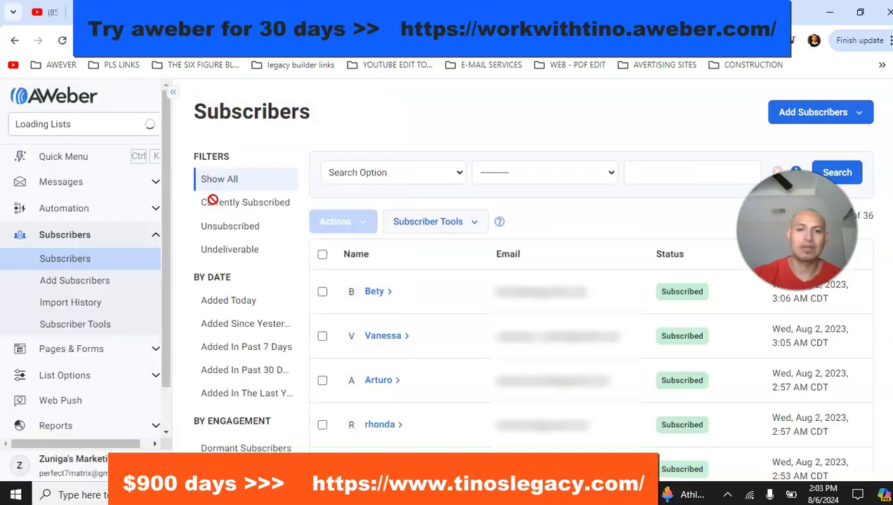
click(232, 232)
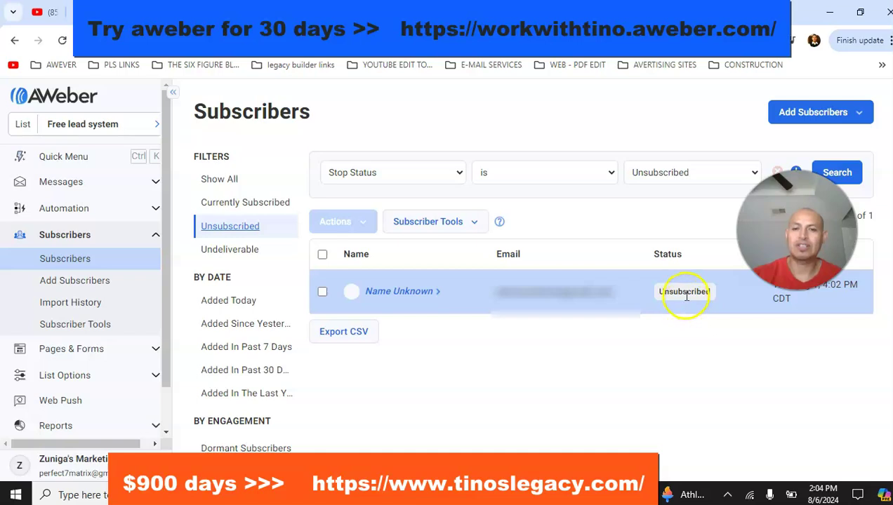
click(323, 292)
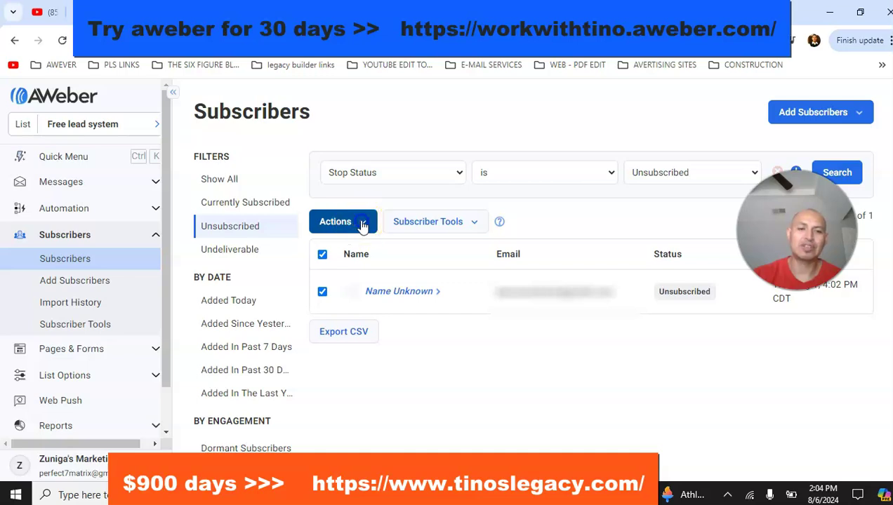
click(357, 223)
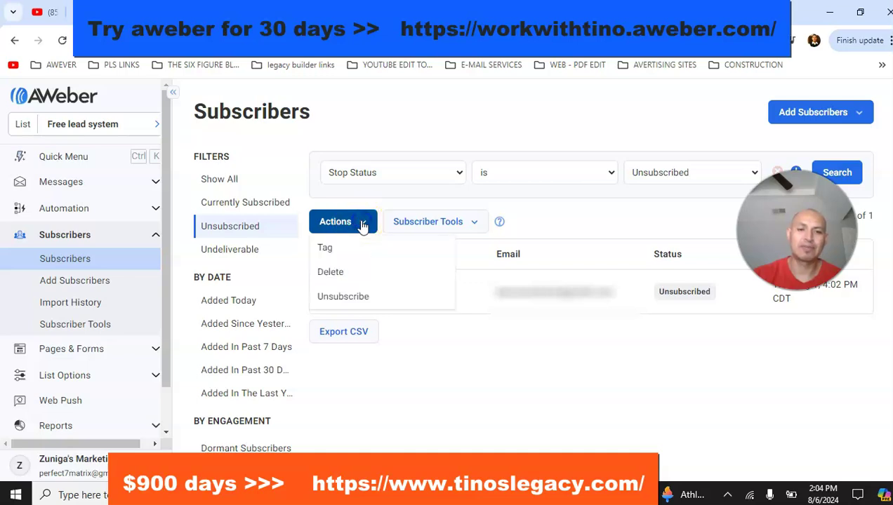
click(340, 272)
click(569, 215)
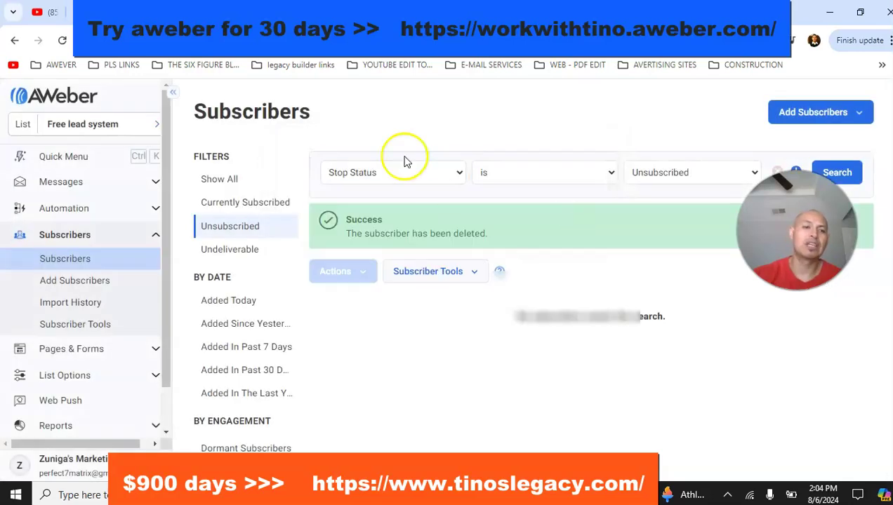
click(158, 127)
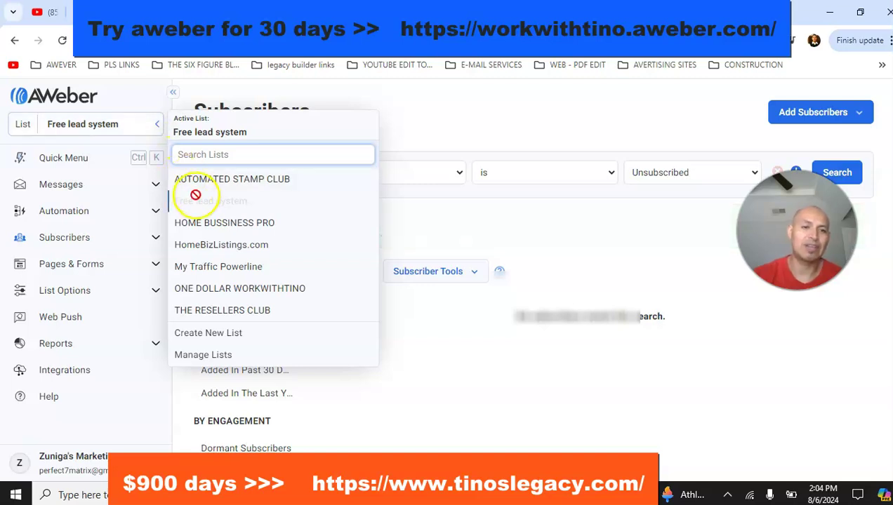
Switch to HOME BUSSINESS PRO and delete both of its unsubscribed subscribers
click(232, 225)
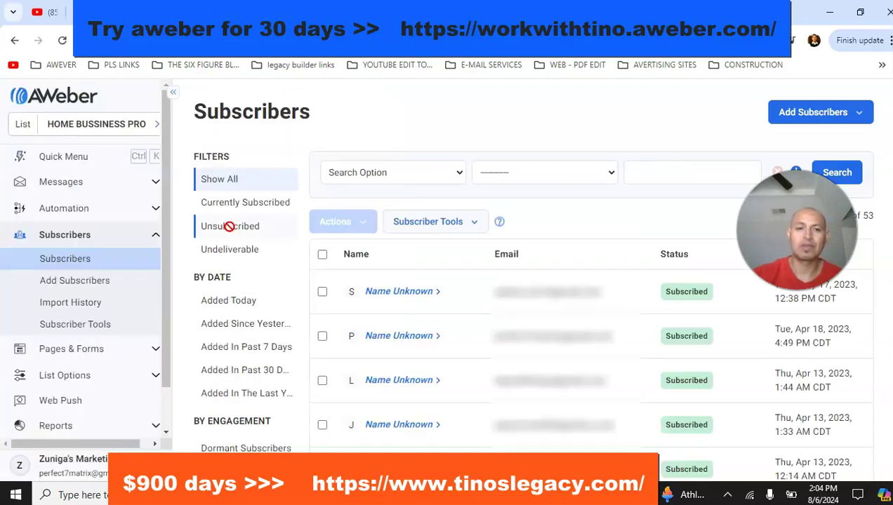
click(231, 232)
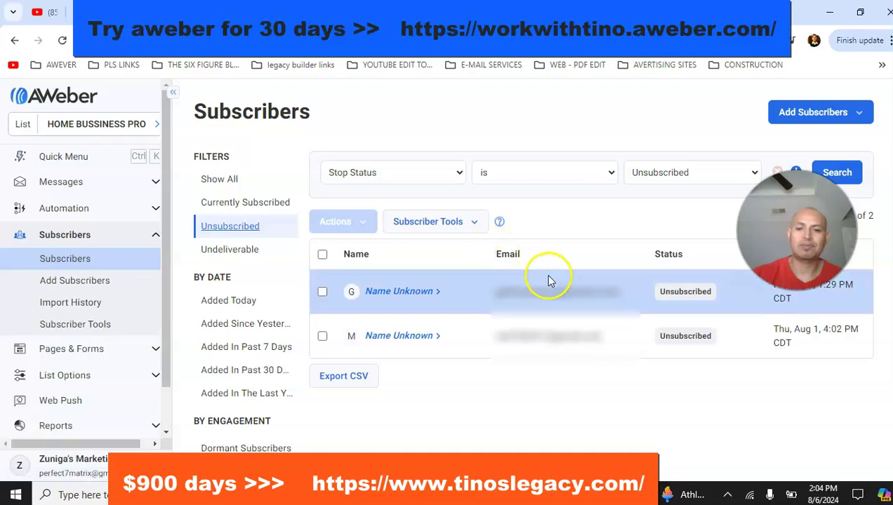
click(322, 292)
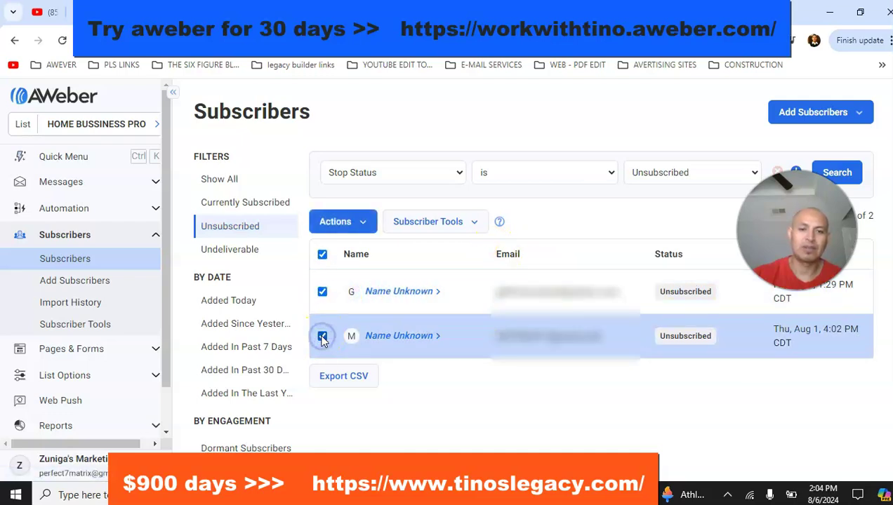
click(362, 223)
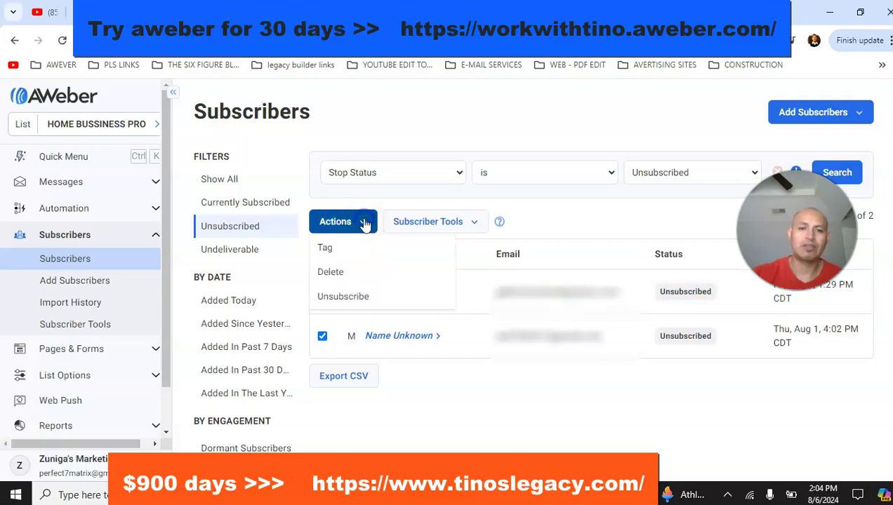
click(331, 274)
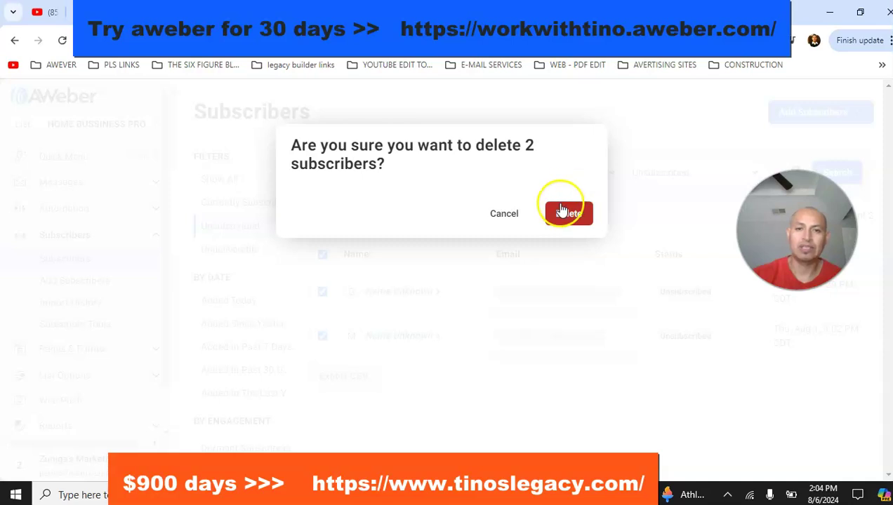
click(563, 214)
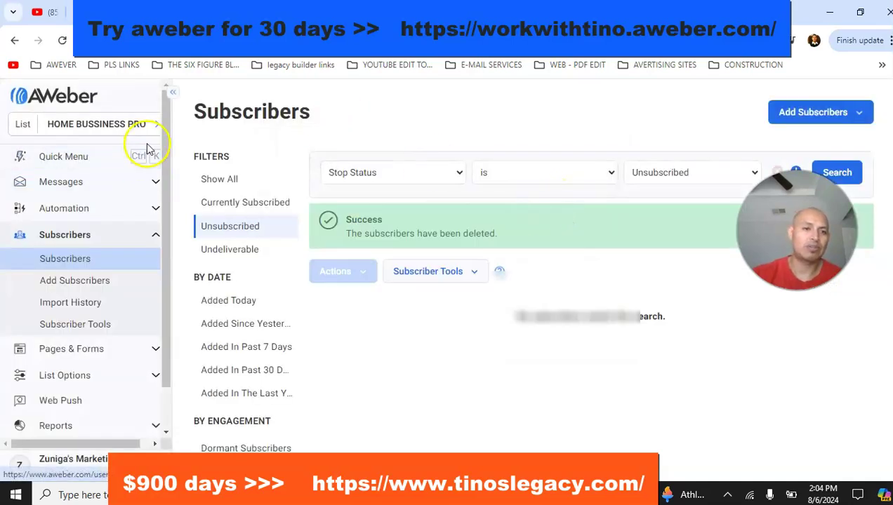
click(156, 124)
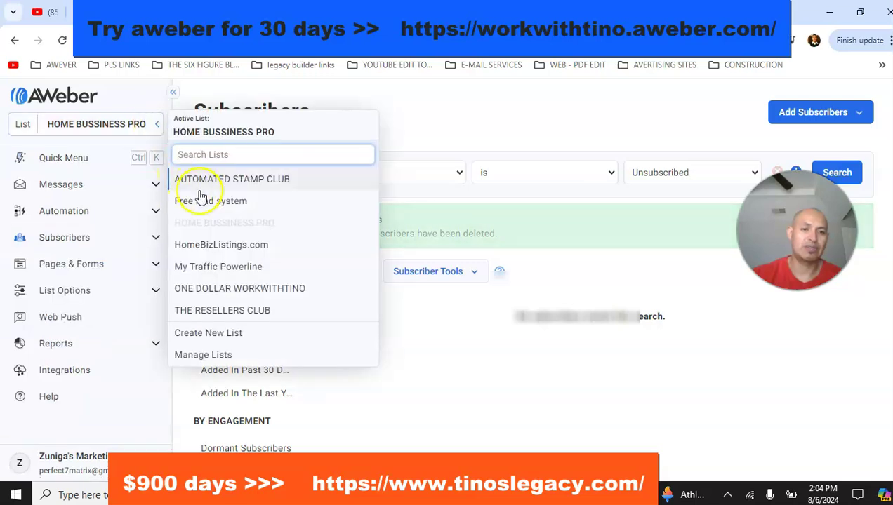
Switch back to HomeBizListings.com and confirm the Unsubscribed filter shows no subscribers
click(223, 250)
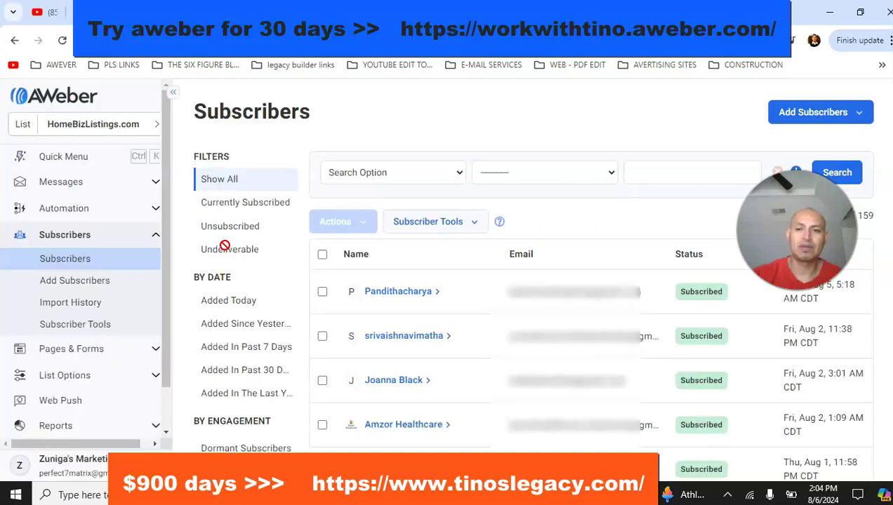
click(231, 227)
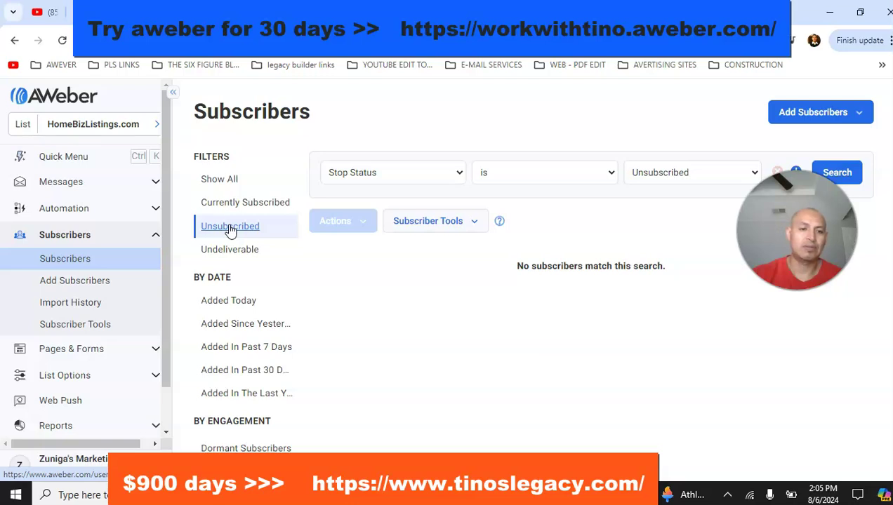
click(156, 128)
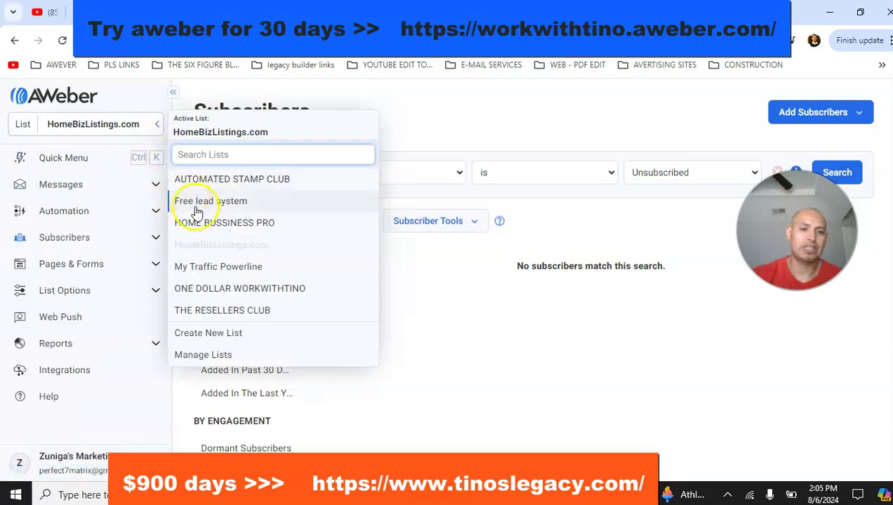
Switch to My Traffic Powerline and delete all 3 unsubscribed subscribers using select-all
click(225, 267)
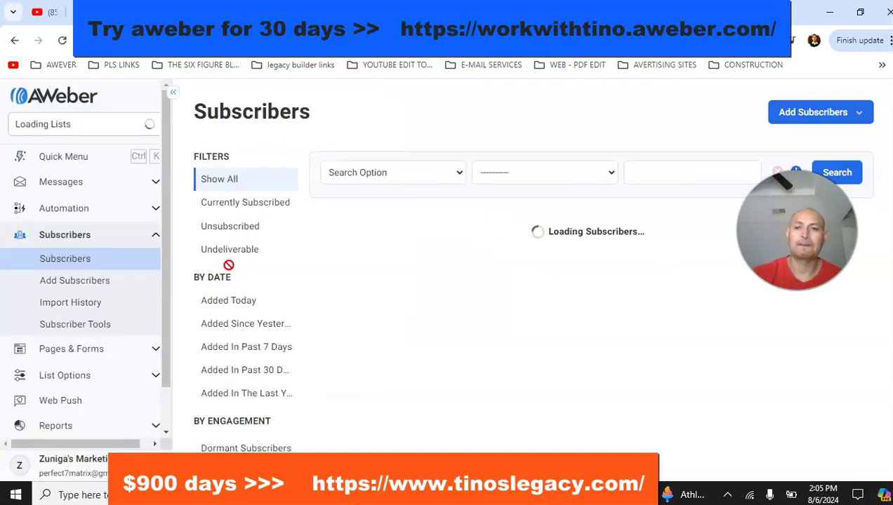
click(250, 232)
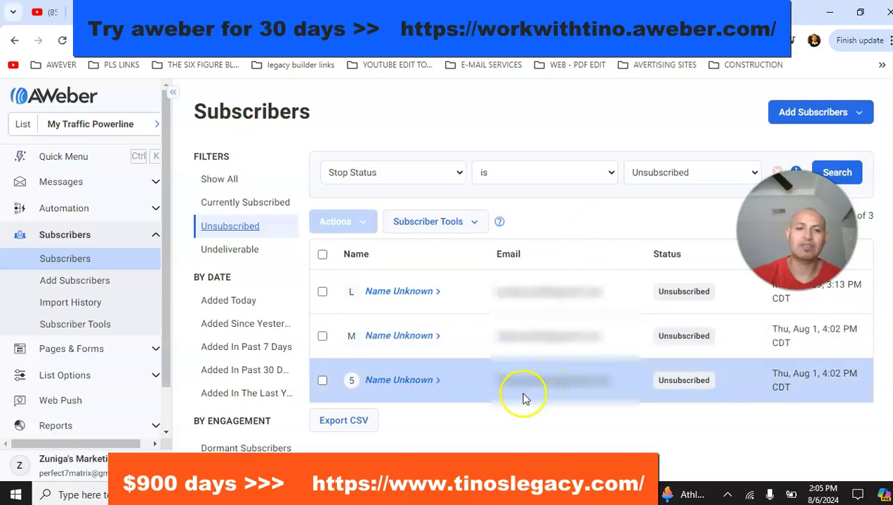
click(323, 256)
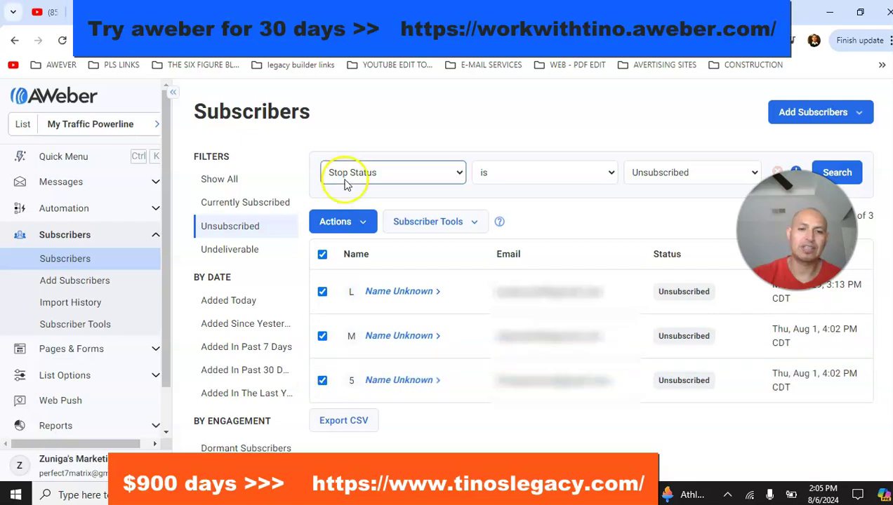
click(362, 225)
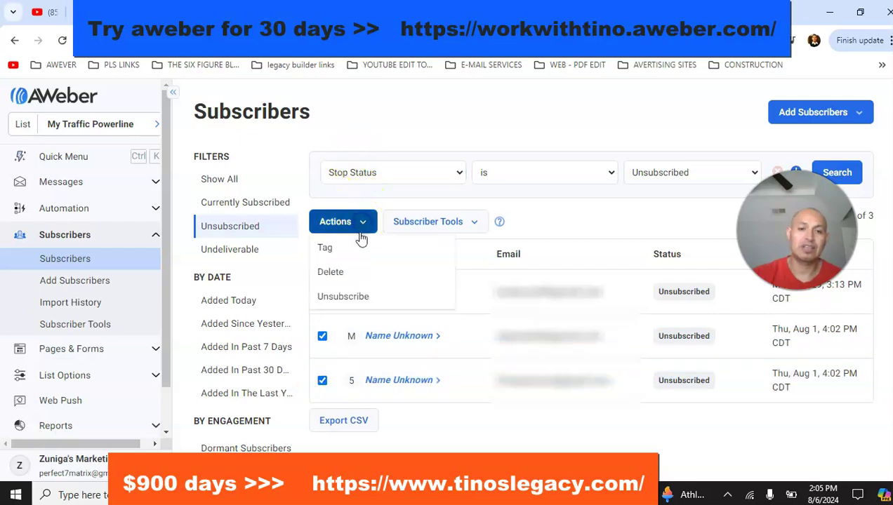
click(341, 273)
click(560, 216)
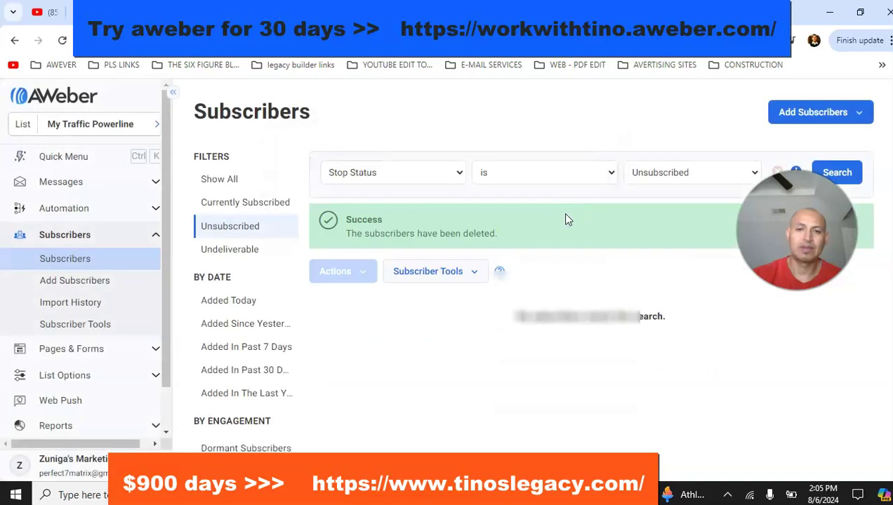
click(155, 124)
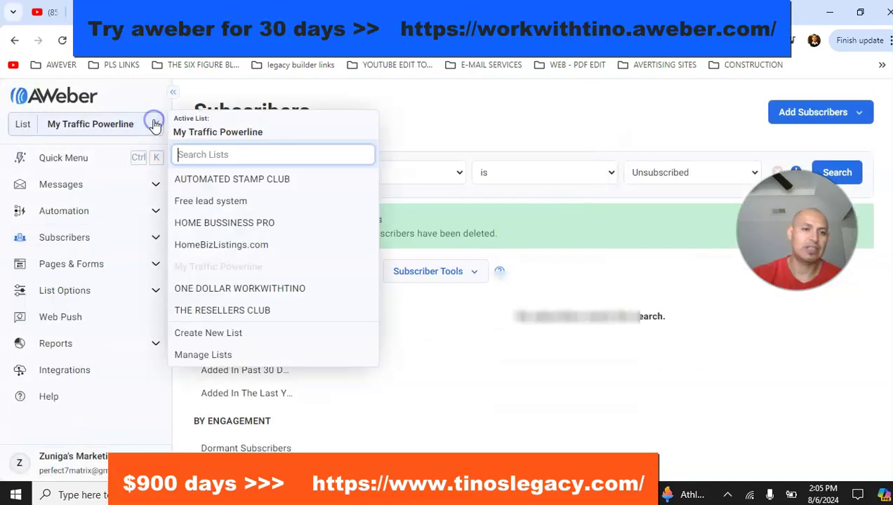
Switch to ONE DOLLAR WORKWITHTINO, filter to Unsubscribed, and delete the first 20 subscribers
click(237, 295)
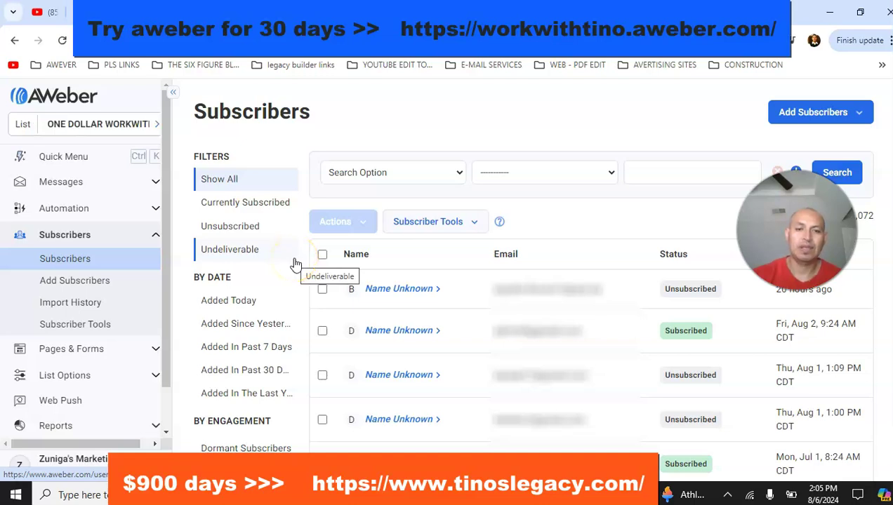
click(238, 231)
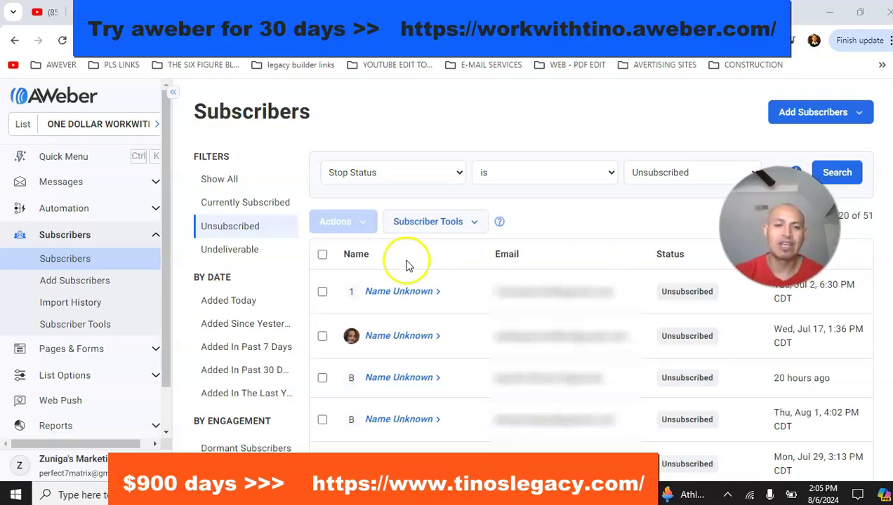
click(322, 257)
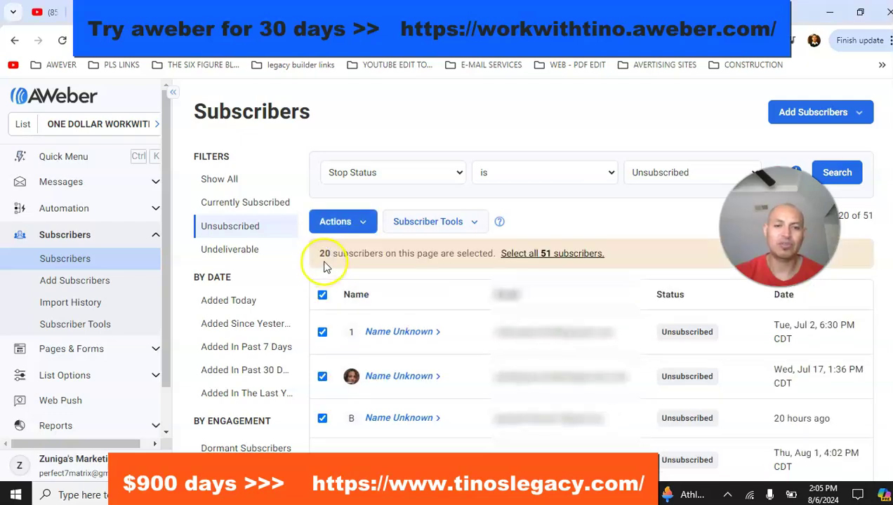
click(363, 225)
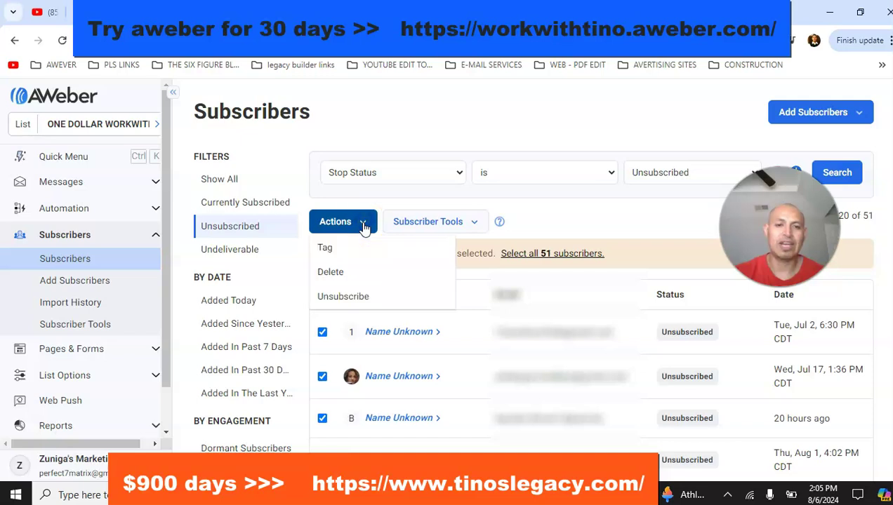
click(339, 273)
click(575, 219)
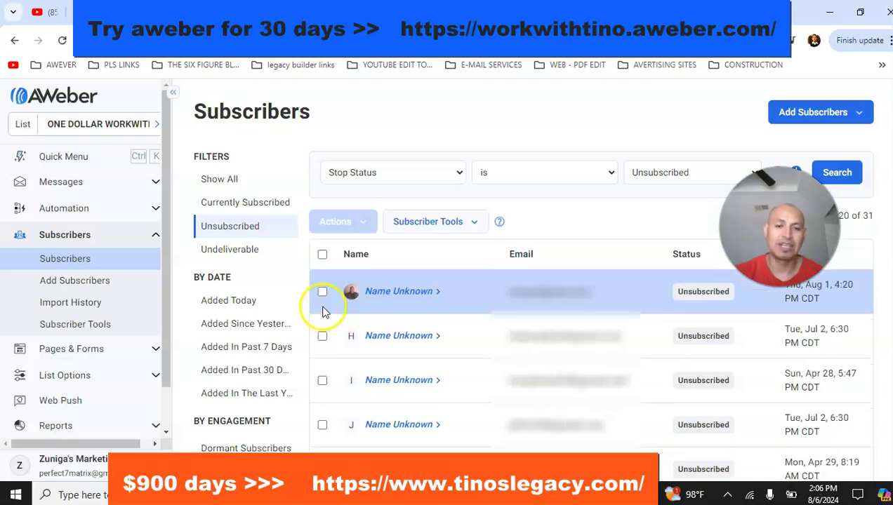
Delete the remaining unsubscribed subscribers in batches of 20 and then 11
click(325, 254)
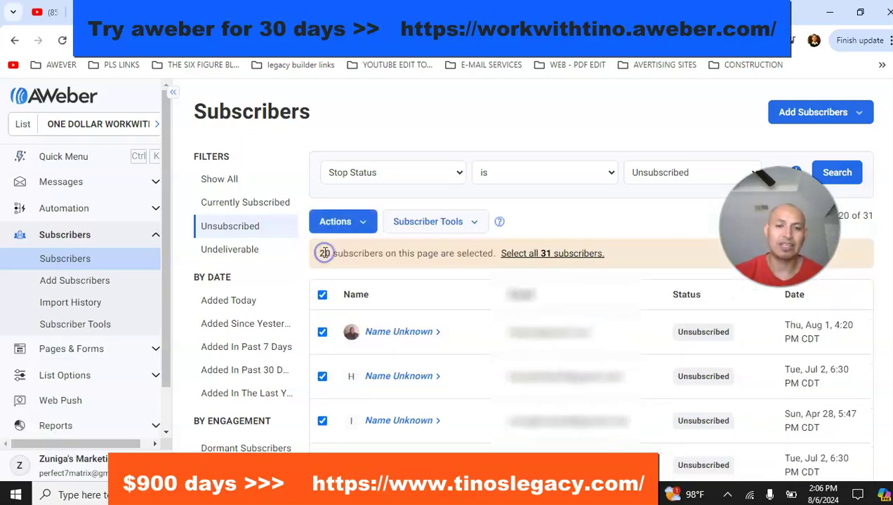
click(362, 223)
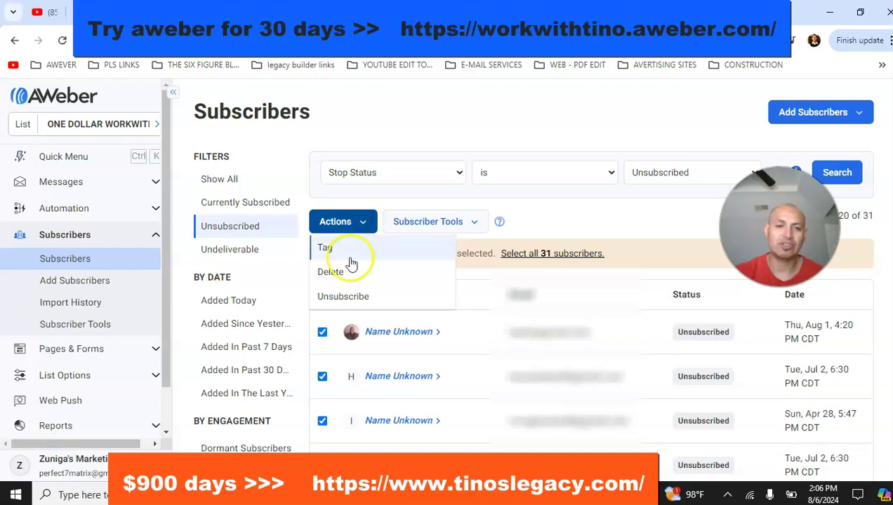
click(334, 273)
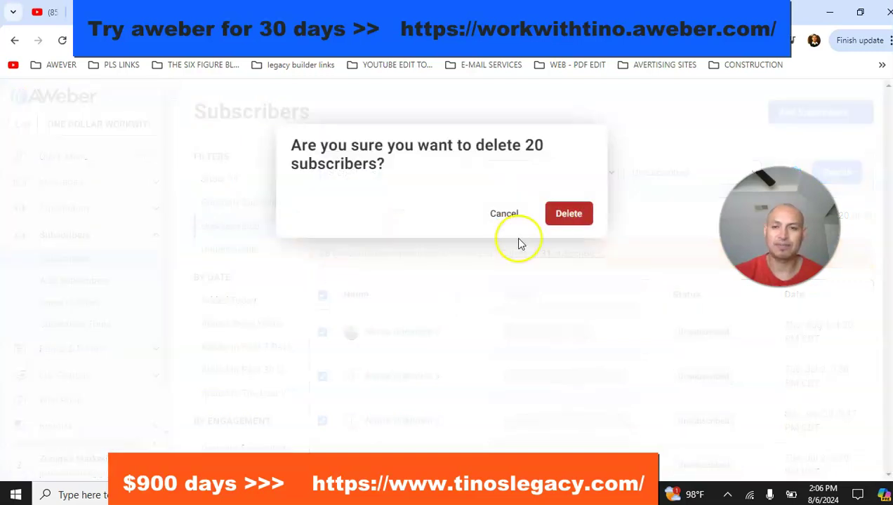
click(568, 214)
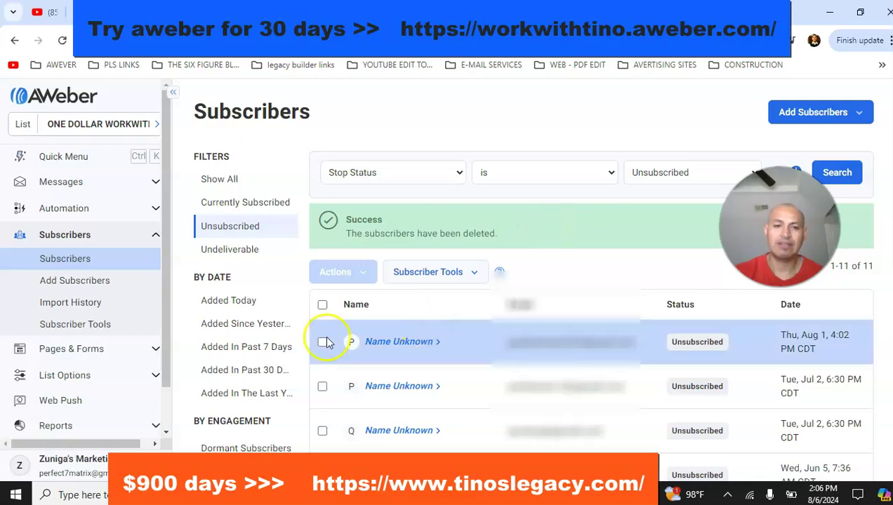
click(324, 305)
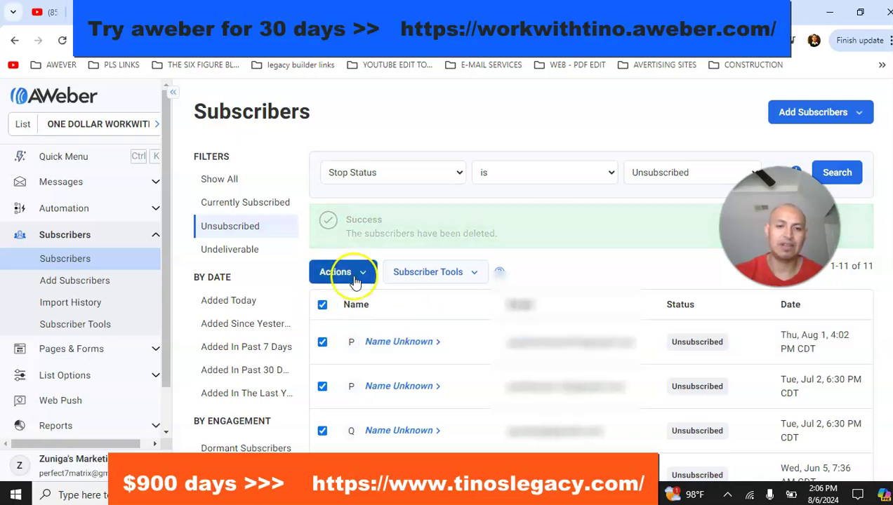
click(354, 281)
click(344, 322)
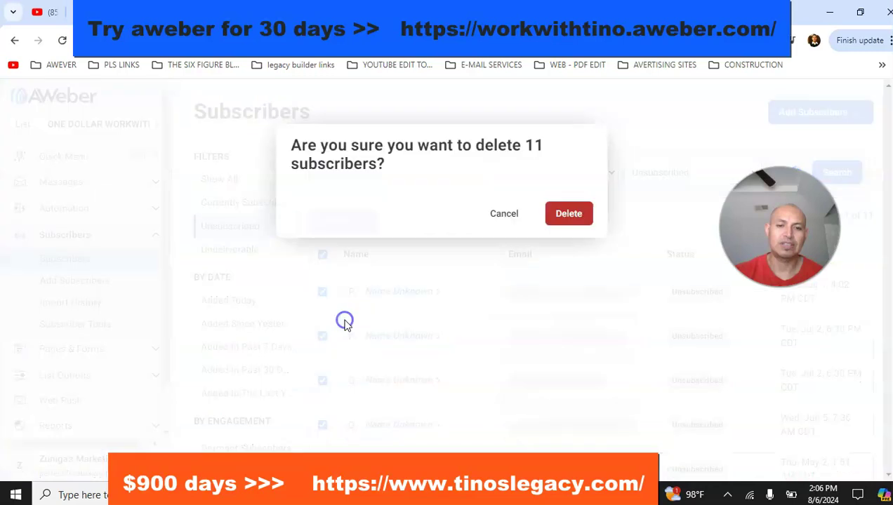
click(568, 214)
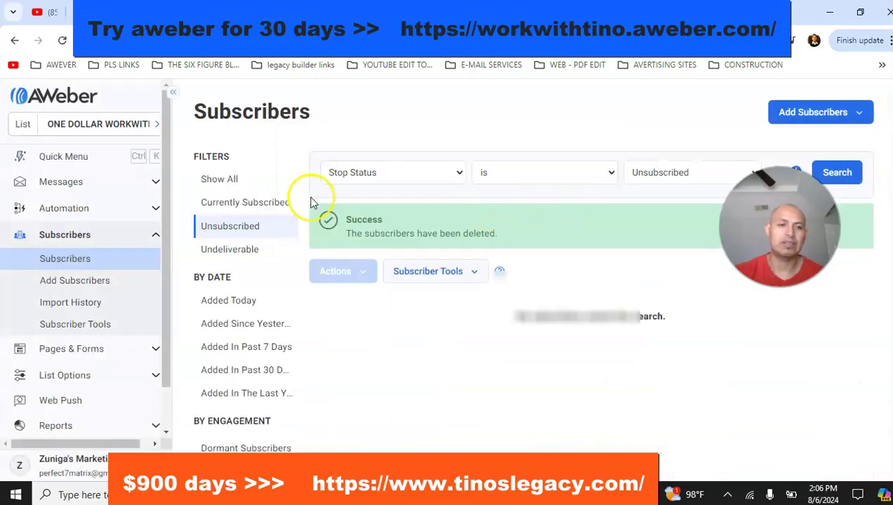
click(153, 125)
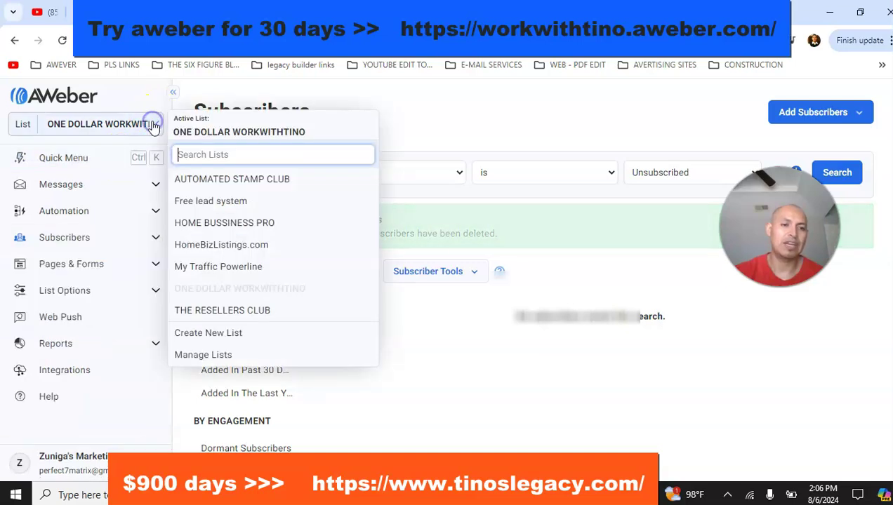
Switch to THE RESELLERS CLUB and filter its subscribers to Unsubscribed
click(238, 313)
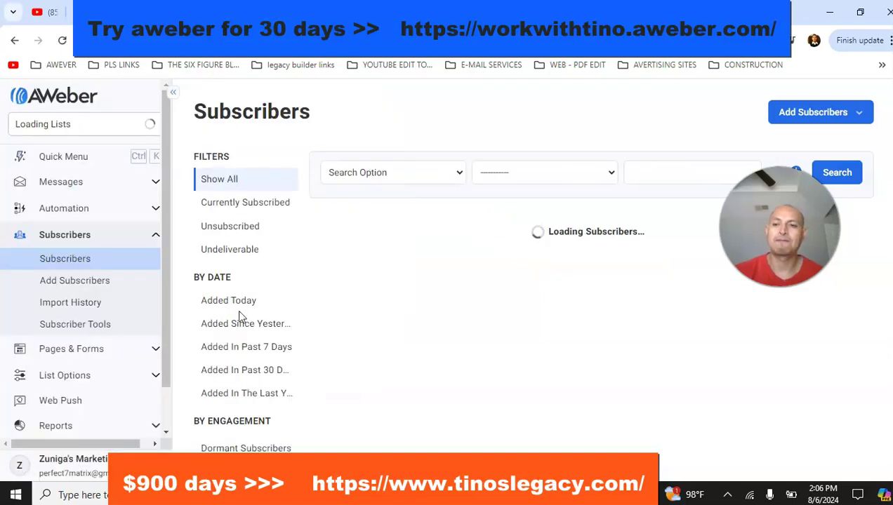
click(291, 254)
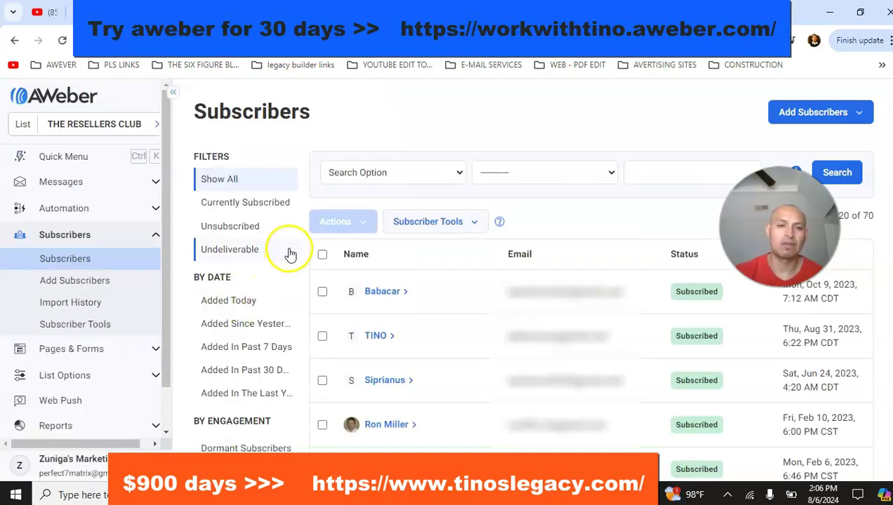
click(322, 254)
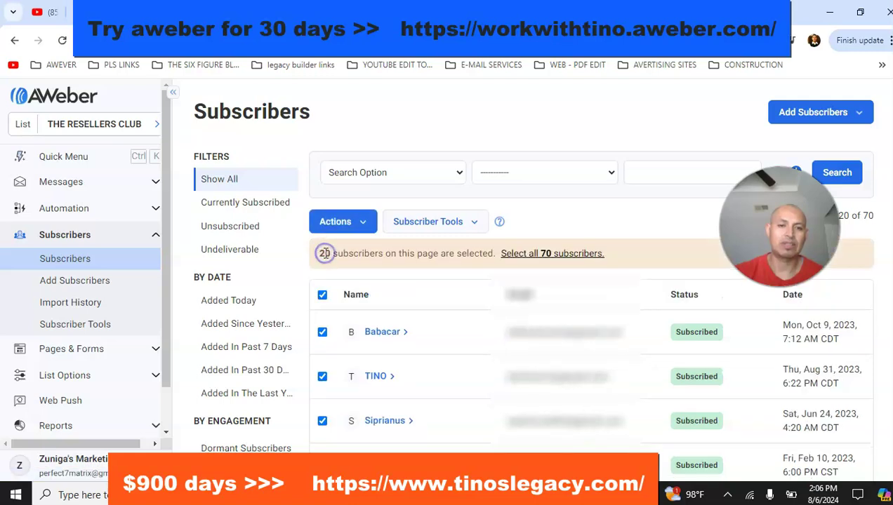
click(323, 296)
click(233, 231)
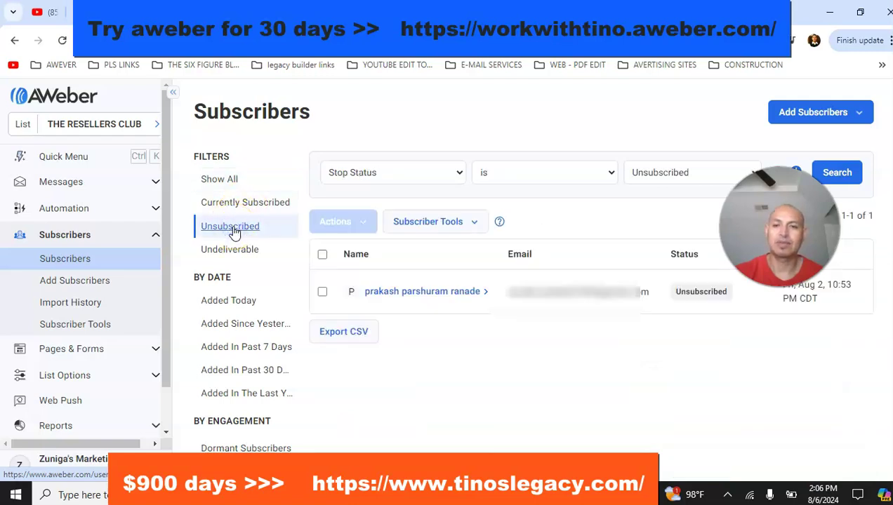
Delete the single unsubscribed subscriber and return to the Account Dashboard
click(323, 292)
click(366, 223)
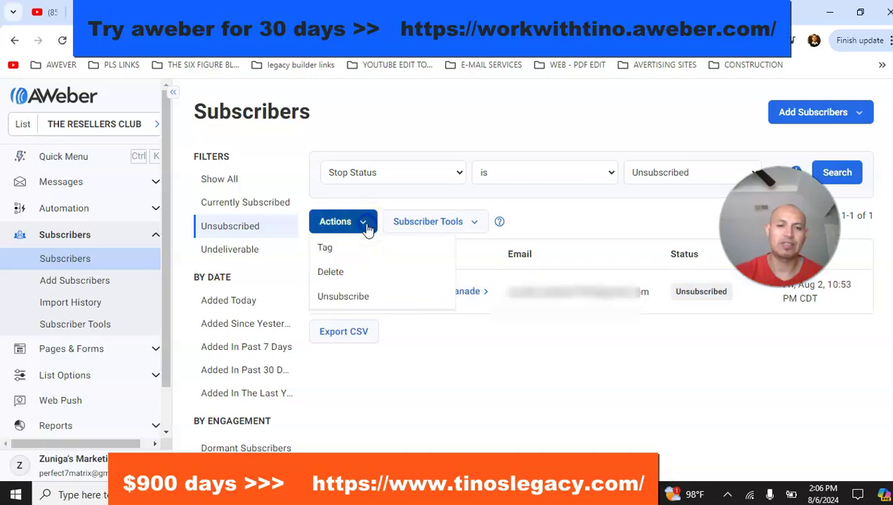
click(362, 278)
click(569, 215)
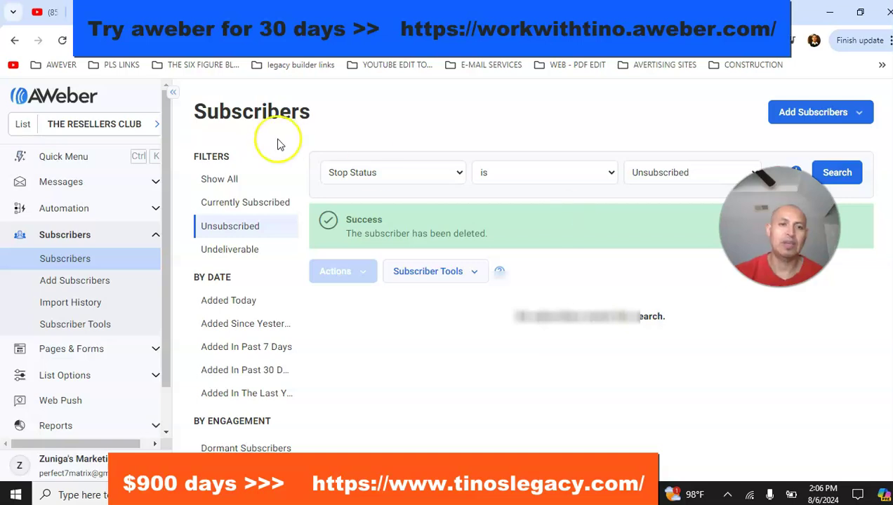
click(45, 102)
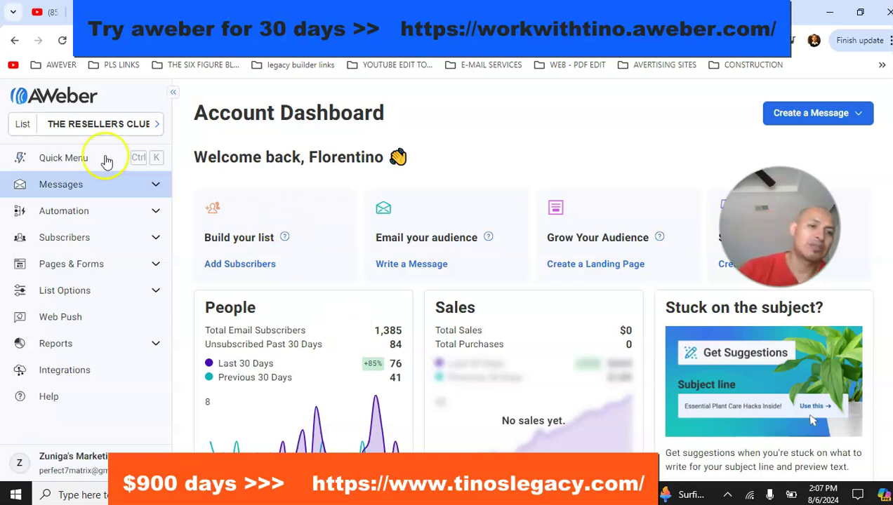
Make HomeBizListings.com active and open its Subscribers page listing 159 subscribers
click(155, 126)
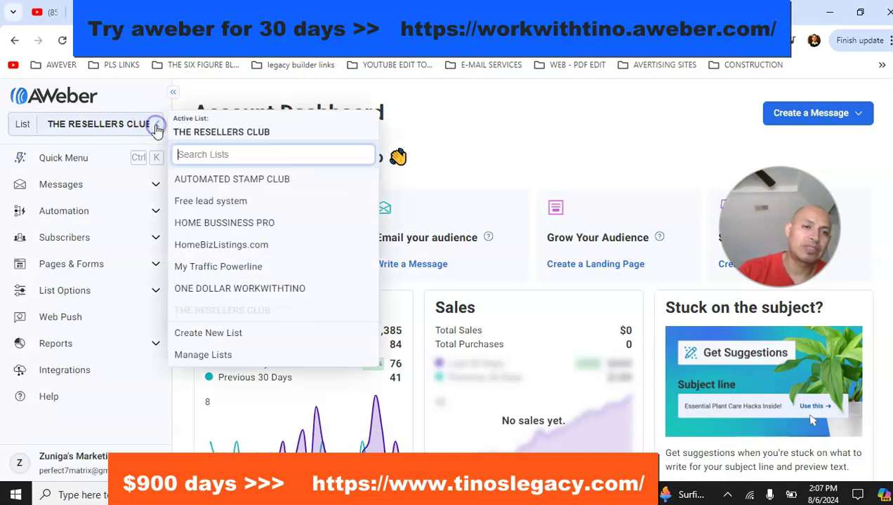
click(230, 250)
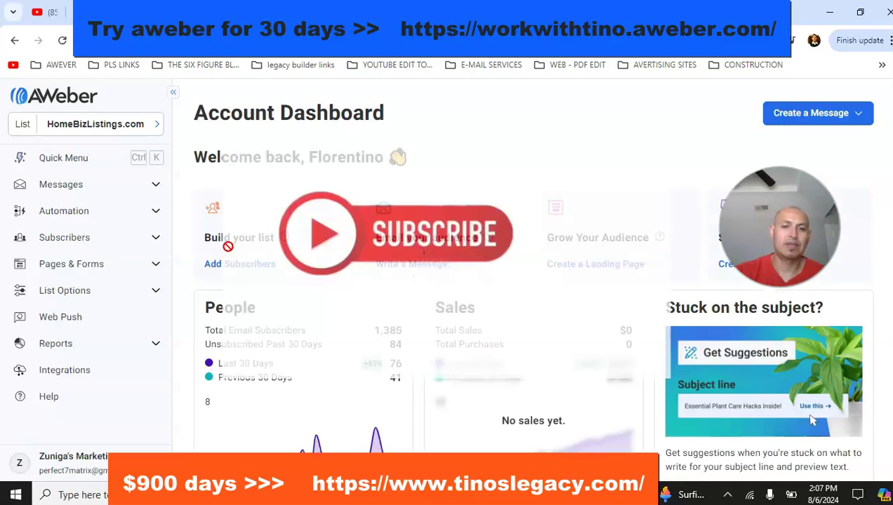
click(151, 237)
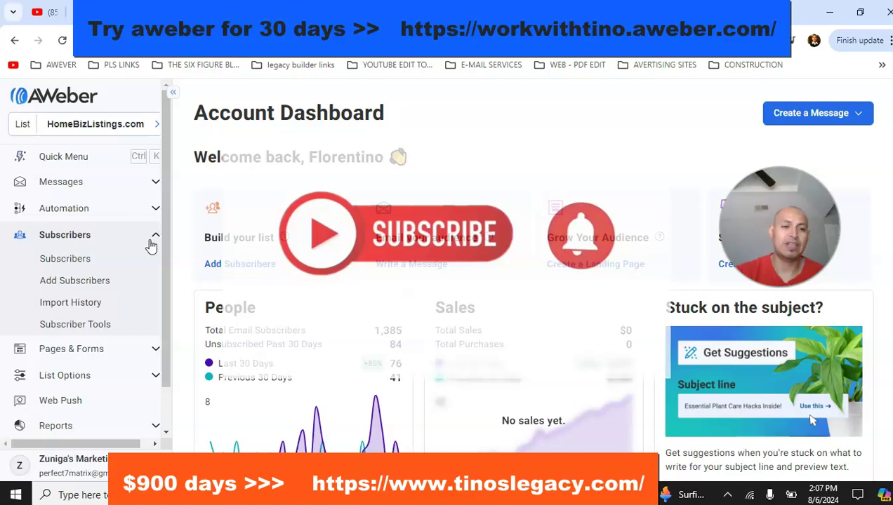
click(88, 260)
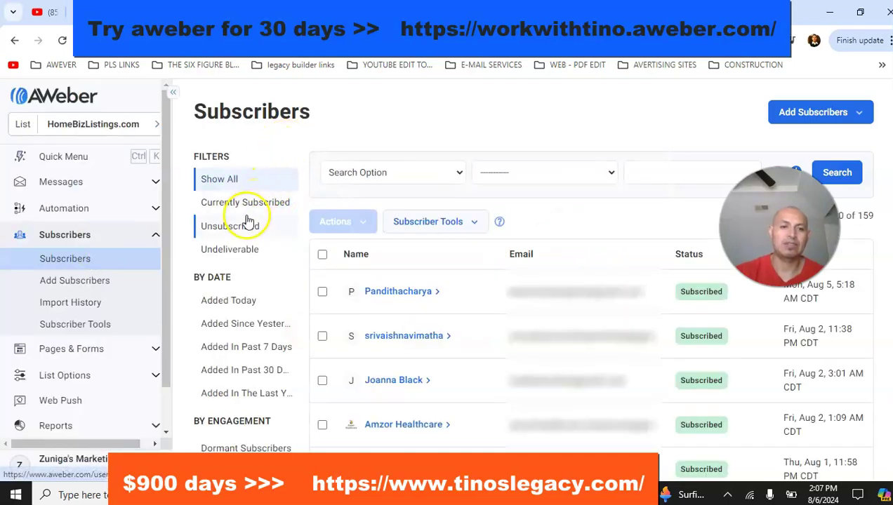
Confirm HomeBizListings.com has no unsubscribed subscribers, then return to the dashboard
click(230, 231)
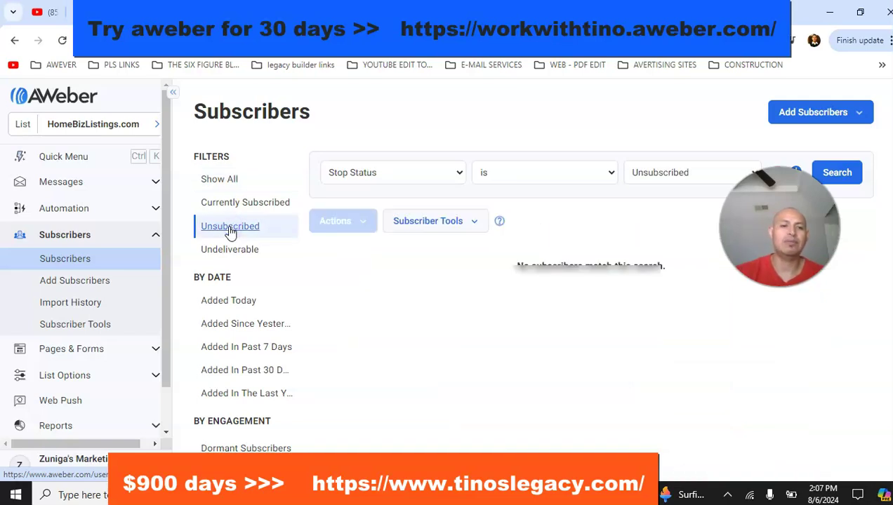
click(71, 99)
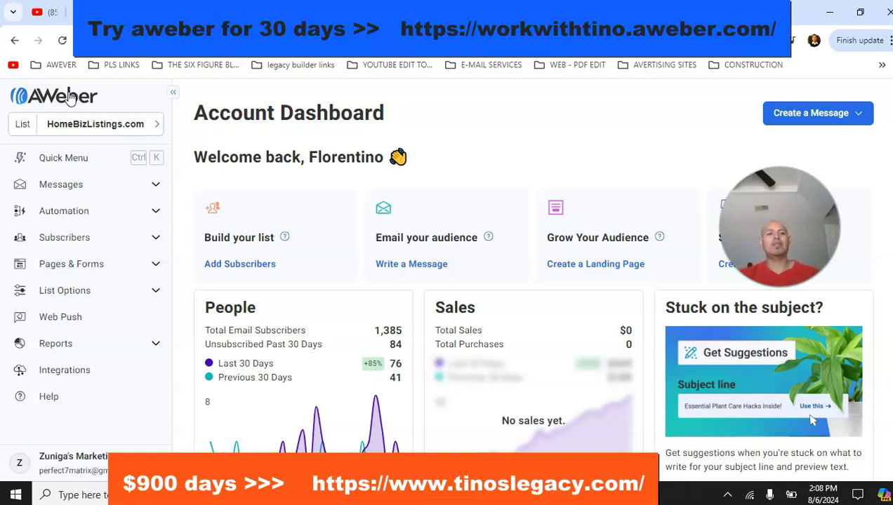
Keep HomeBizListings.com active and open its Subscribers page from the sidebar
click(154, 126)
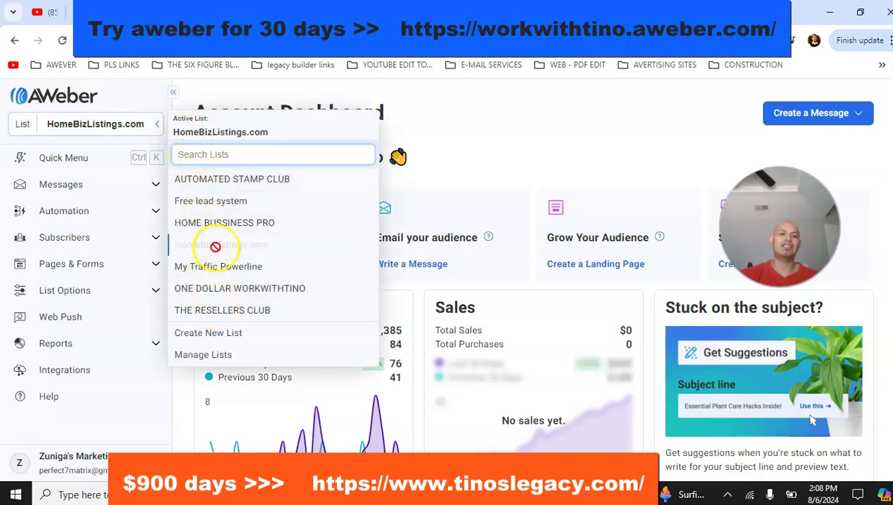
click(137, 110)
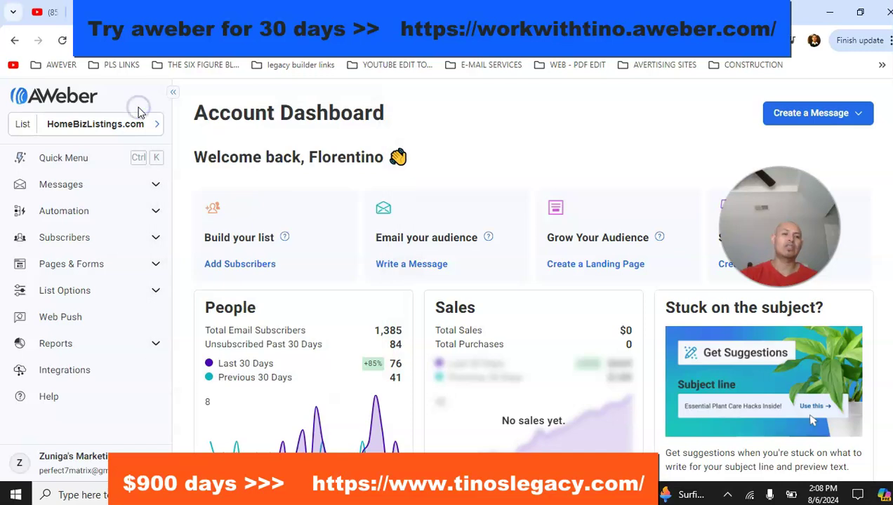
click(99, 239)
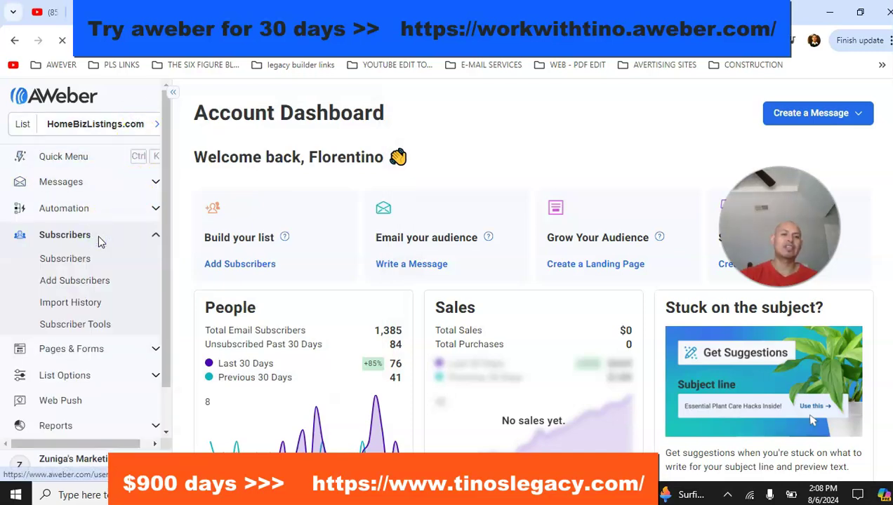
click(84, 259)
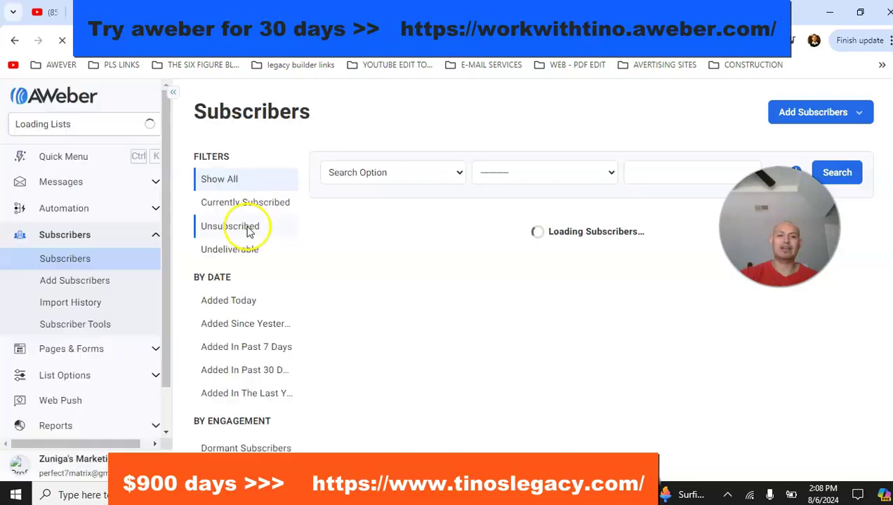